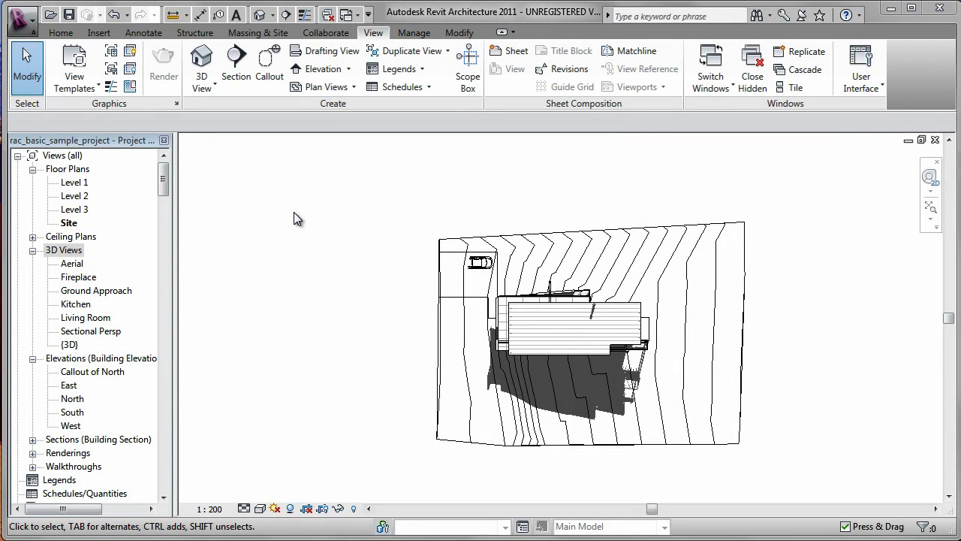
- Place a camera at the site's right edge aimed at the house, creating 3D View 1
left_click(217, 86)
left_click(258, 142)
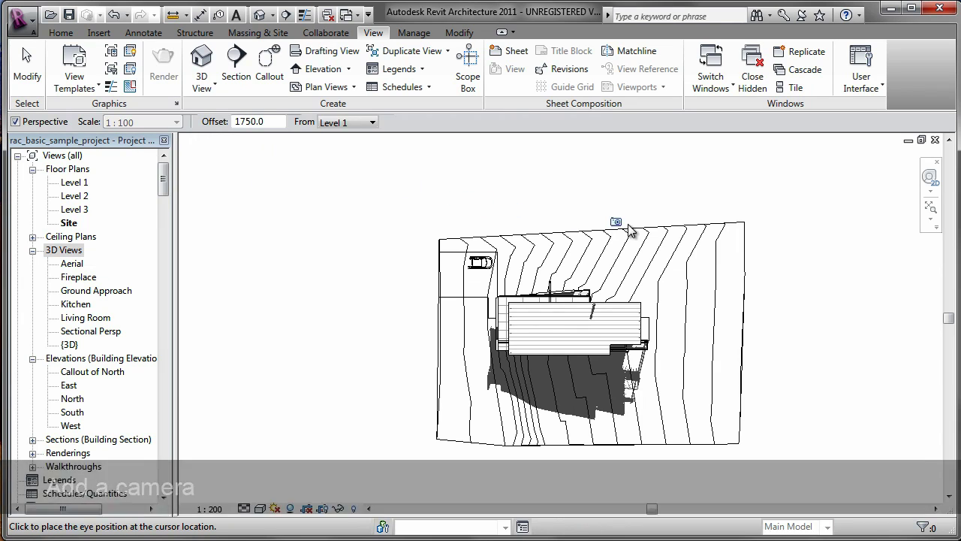
left_click(731, 242)
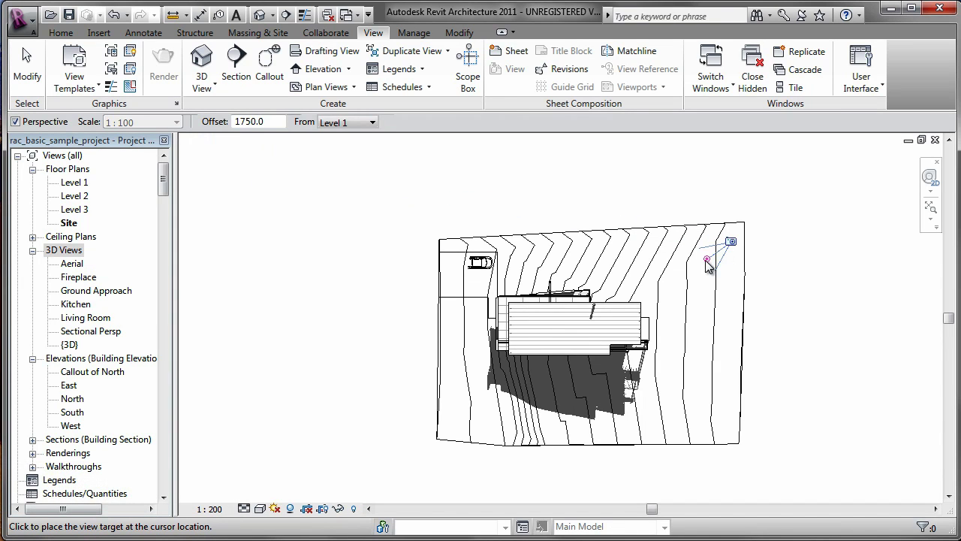
left_click(623, 326)
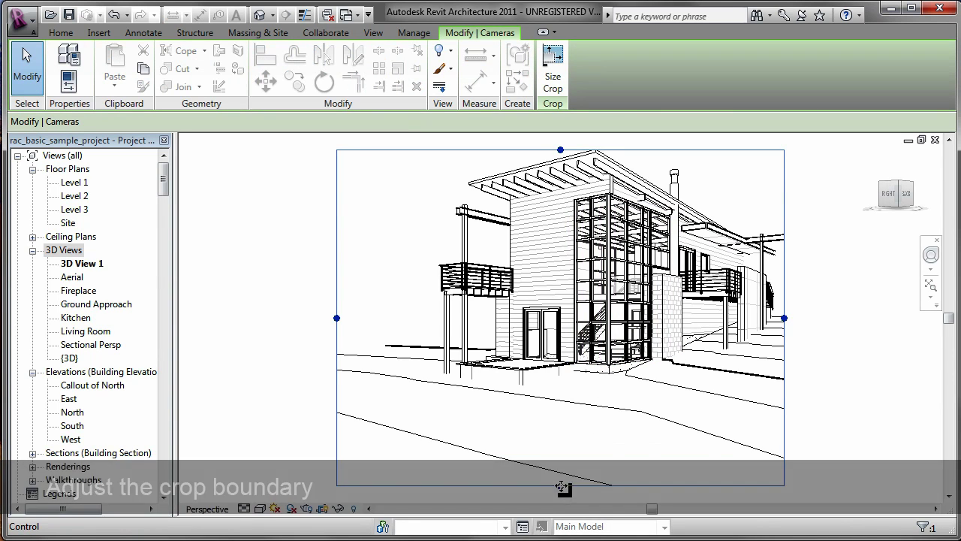
- Trim 3D View 1's crop region at top and bottom to frame the house tightly
left_click_drag(561, 487, 560, 408)
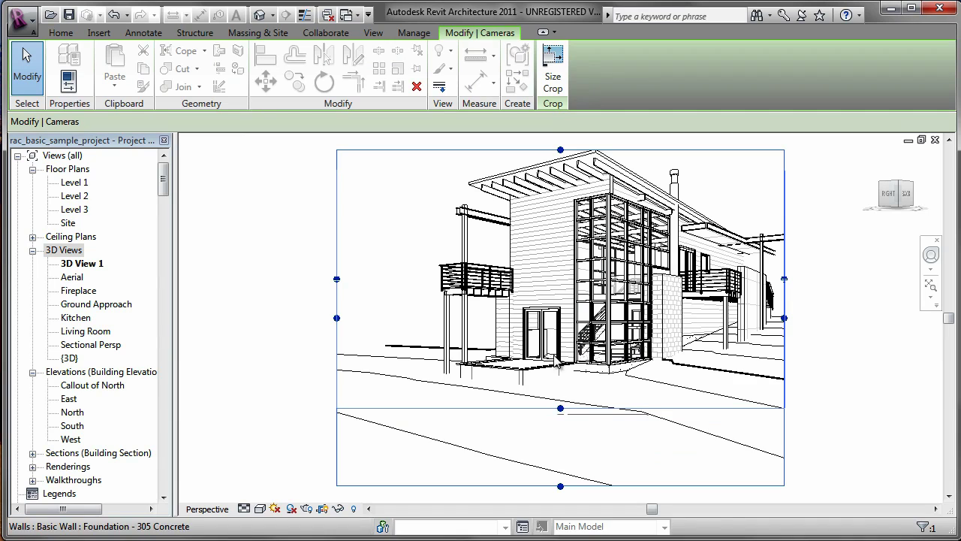
left_click_drag(563, 294, 563, 237)
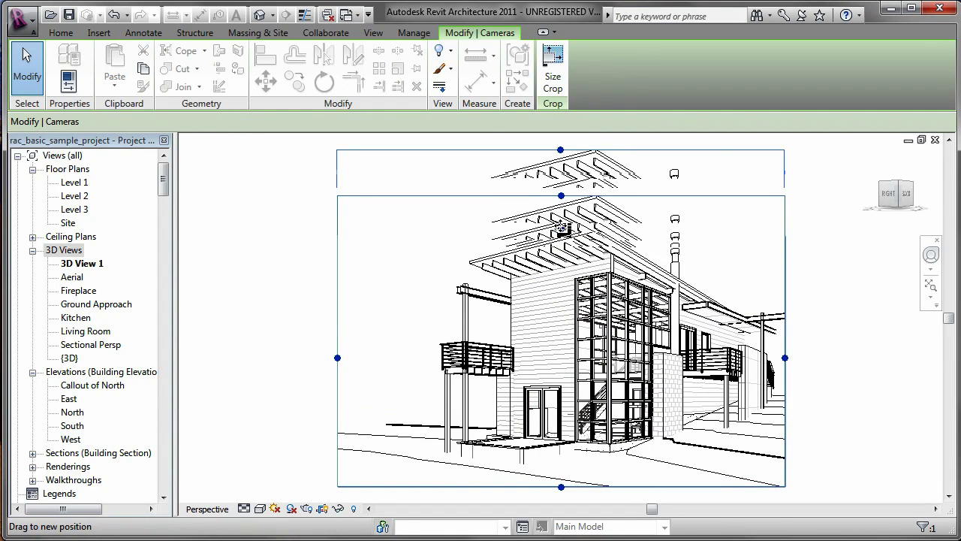
left_click_drag(564, 238, 563, 206)
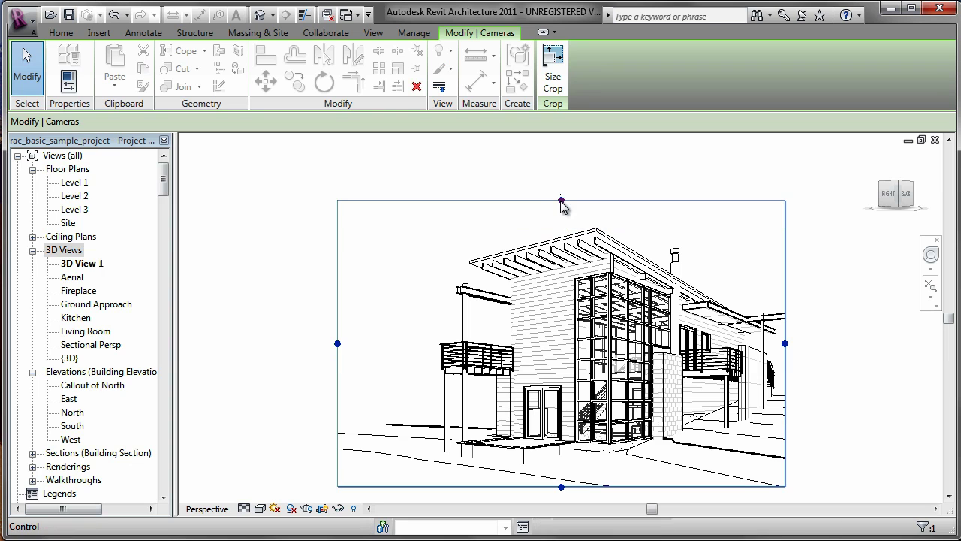
left_click(290, 277)
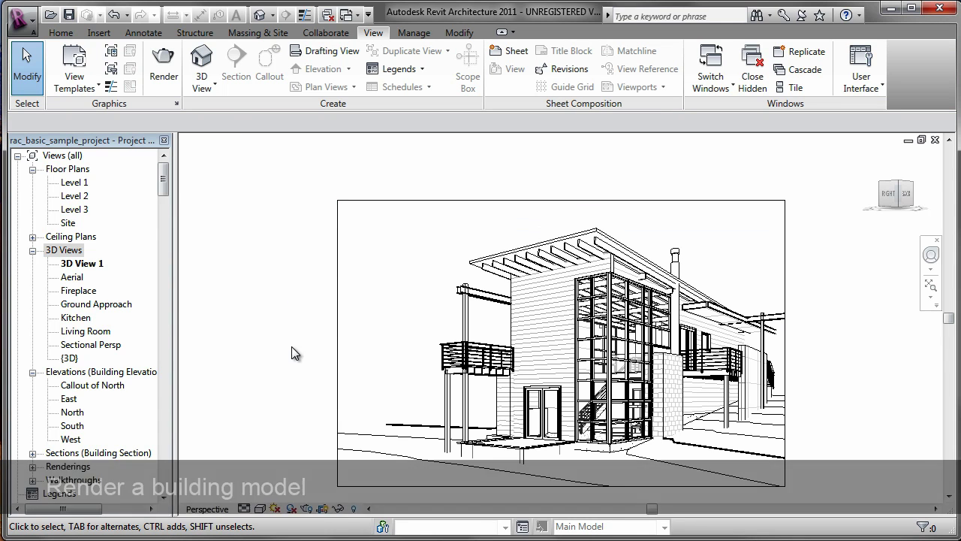
- Keep Exterior: Sun only lighting and switch the sun setting to a Still sun
left_click(313, 508)
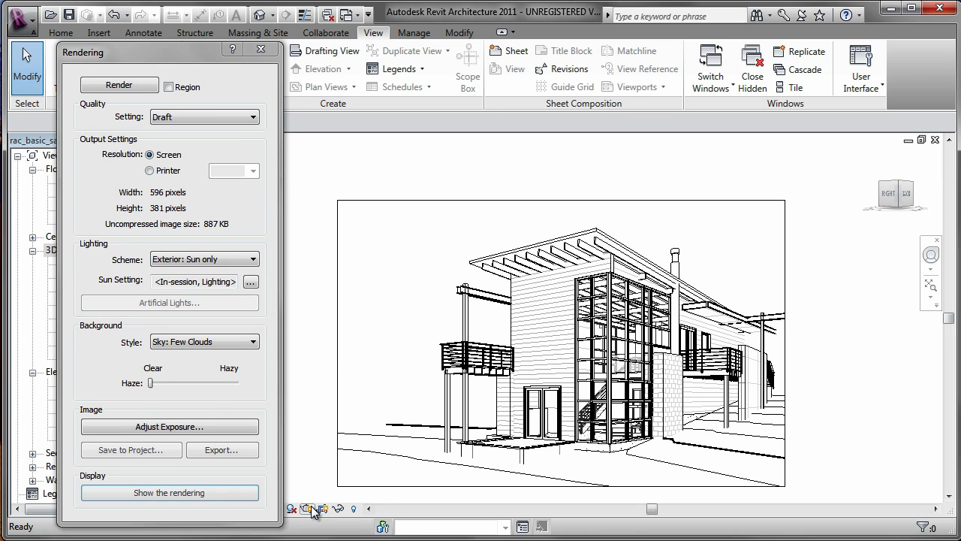
left_click(311, 509)
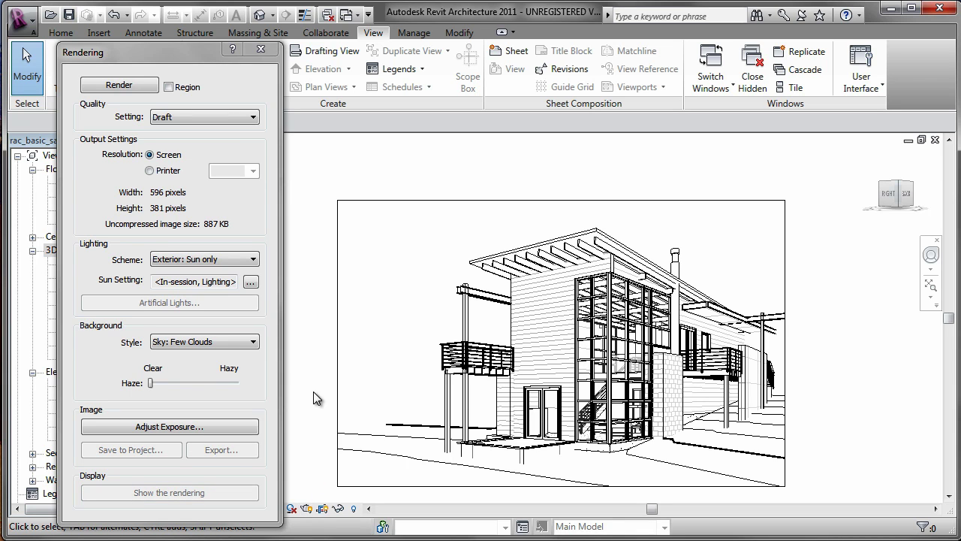
left_click(253, 260)
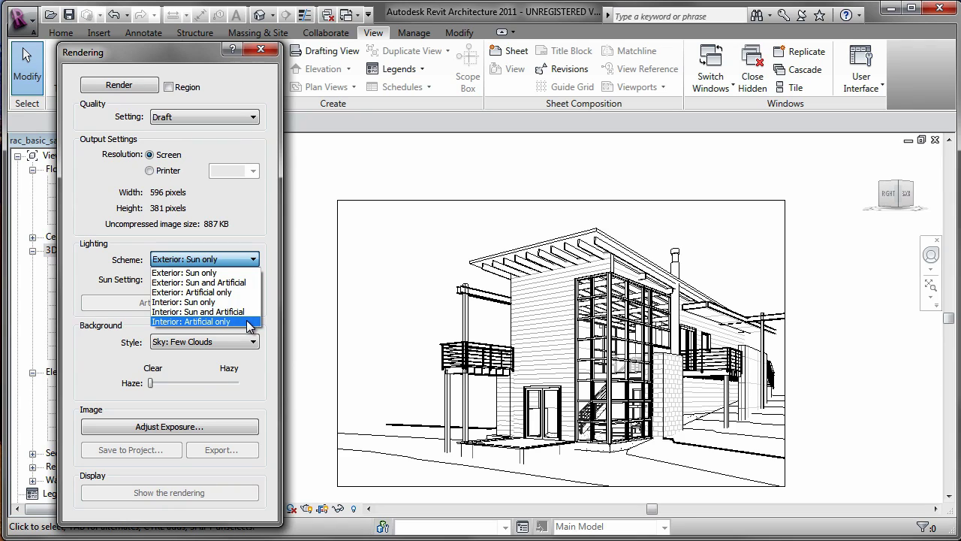
left_click(250, 273)
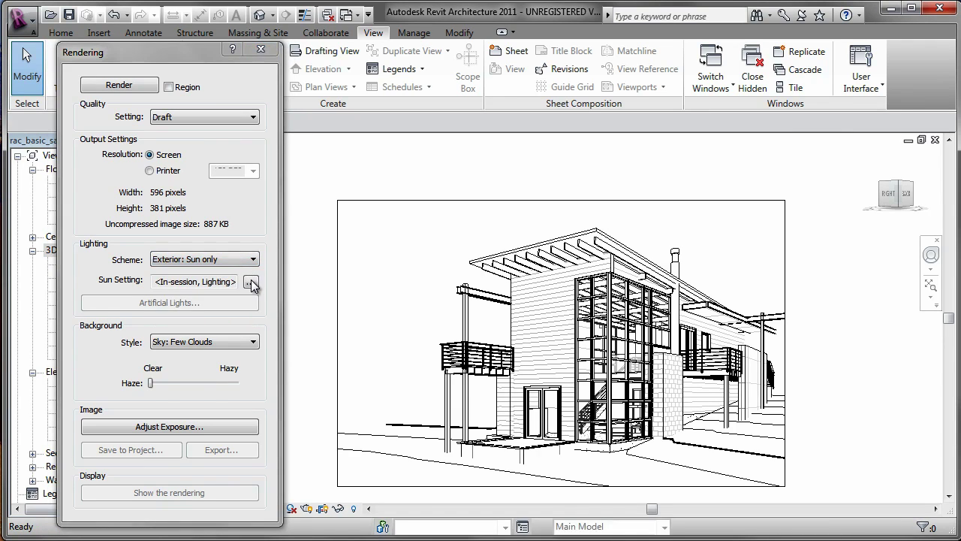
left_click(250, 283)
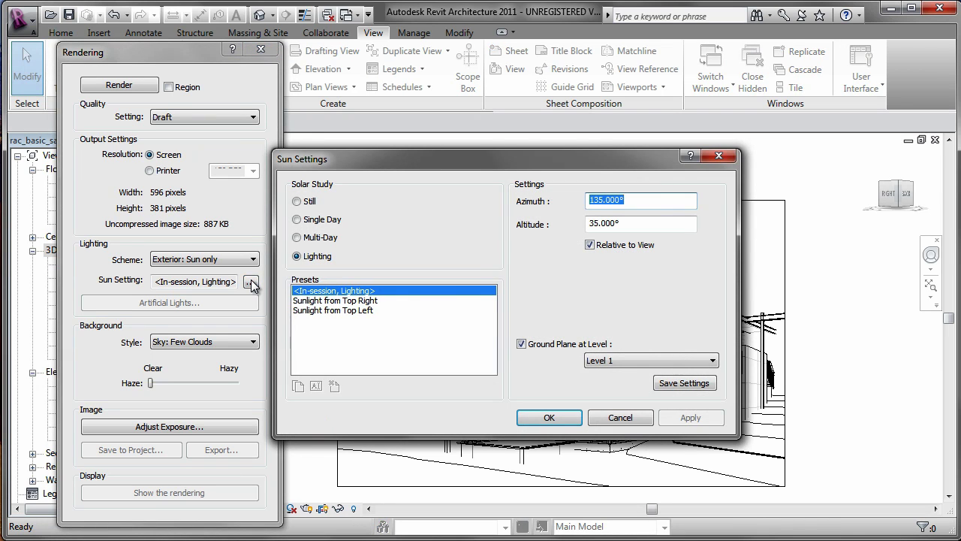
left_click(298, 202)
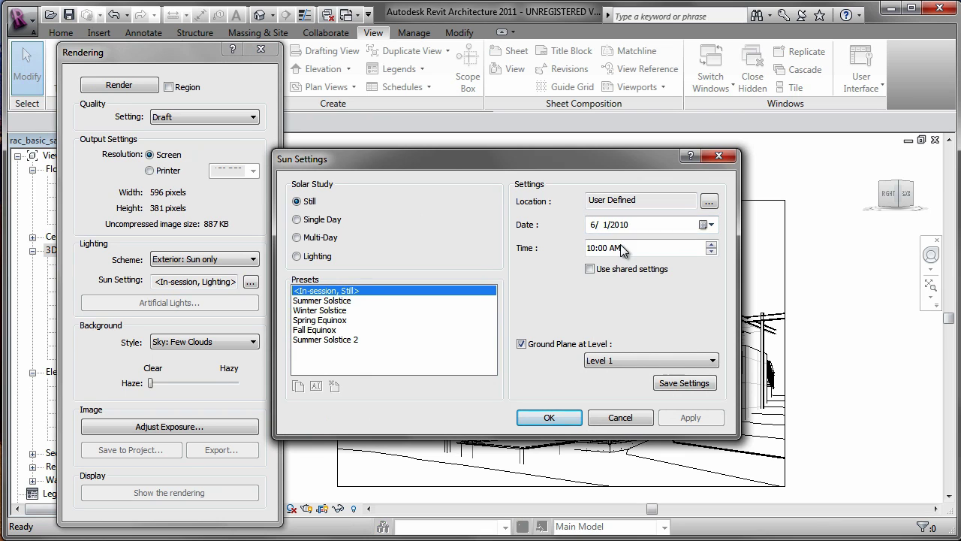
left_click(560, 417)
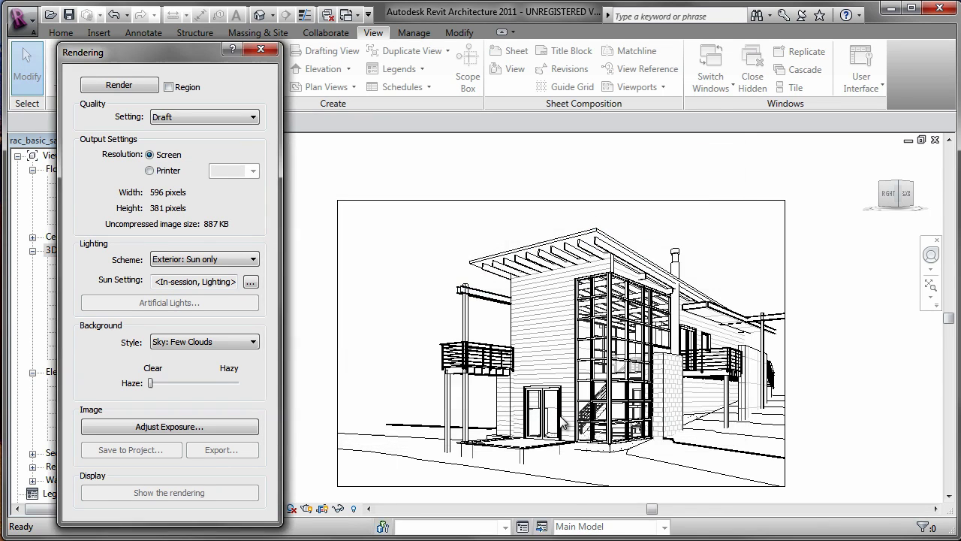
- Keep the Sky: Few Clouds background and render the draft image
left_click(253, 341)
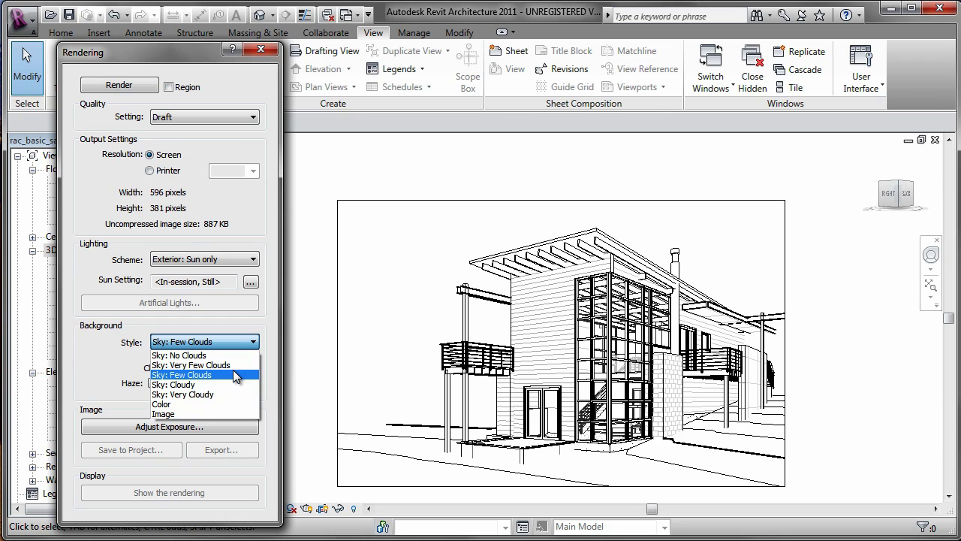
left_click(232, 372)
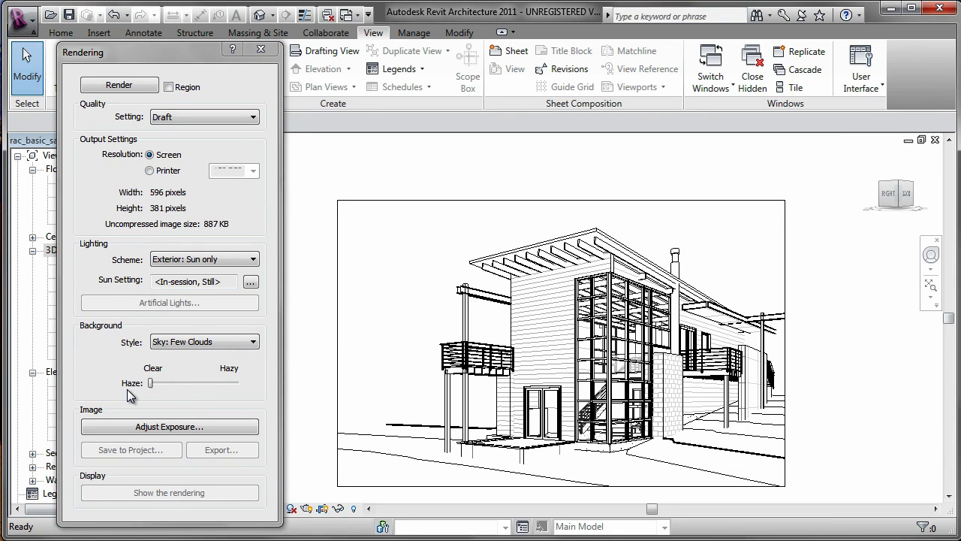
left_click(135, 88)
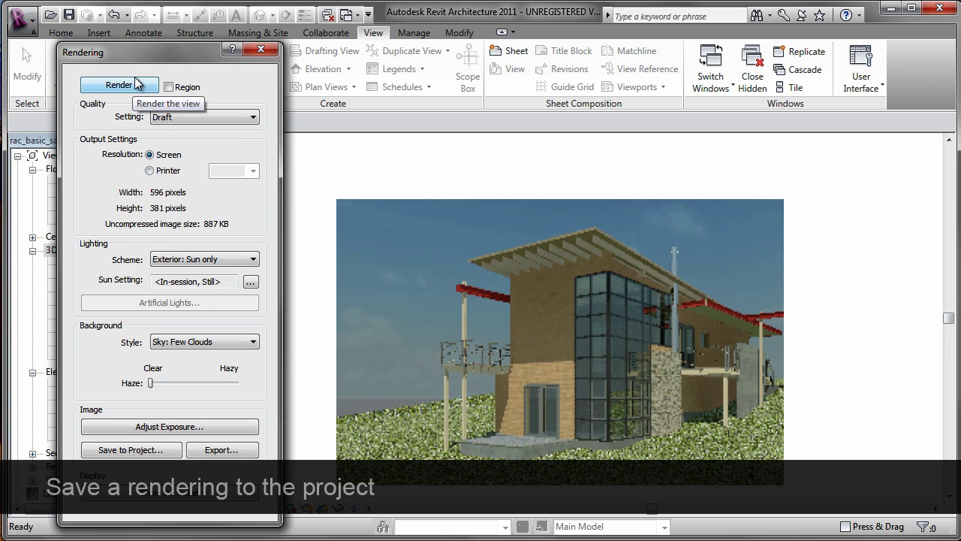
- Save the rendering to the project as 3D View 1_2 and close the Rendering dialog
left_click(152, 451)
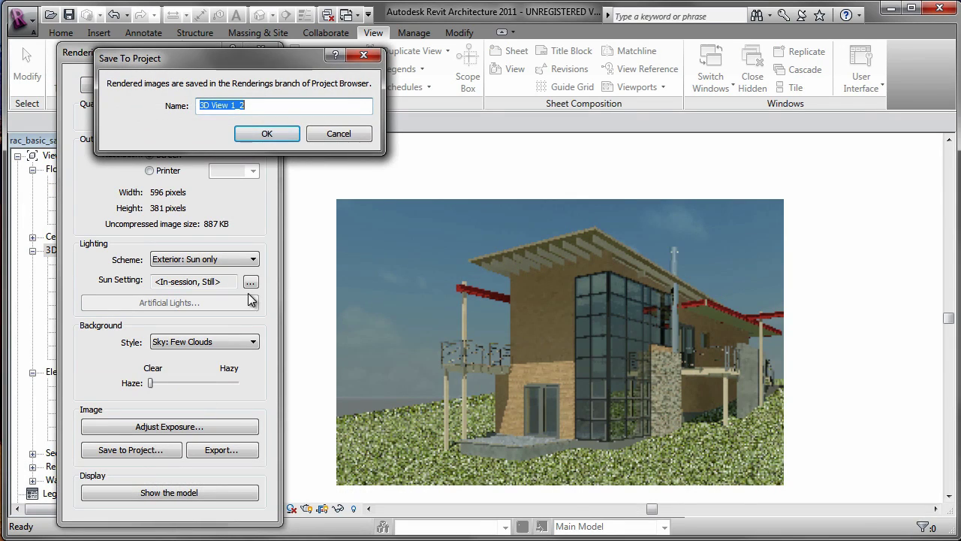
left_click(266, 134)
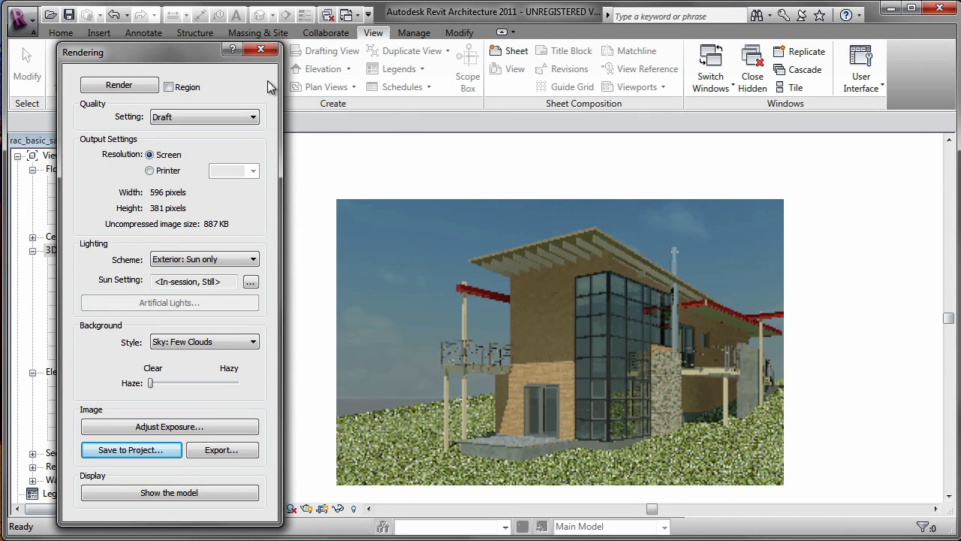
left_click(265, 51)
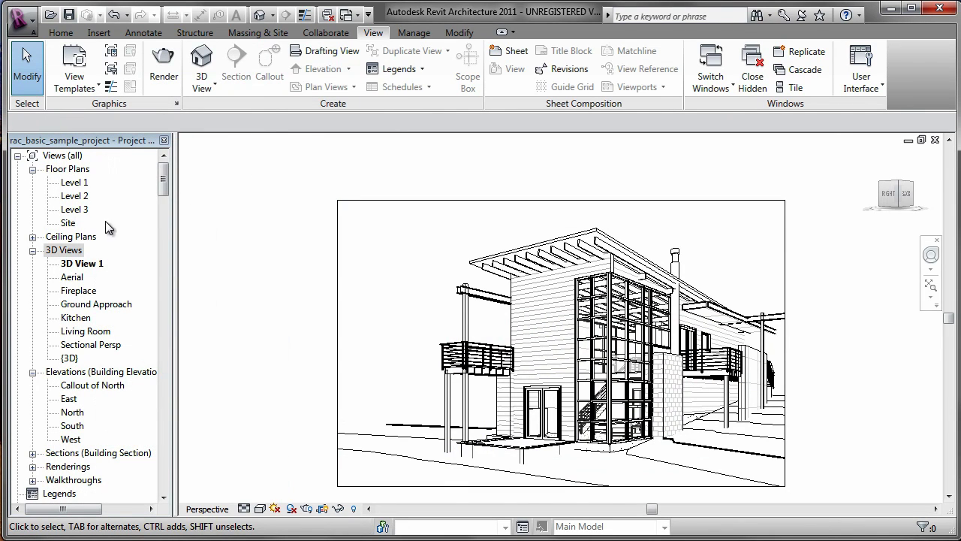
- On the Site plan, draw a walkthrough path curving around the house's east side
double_click(66, 224)
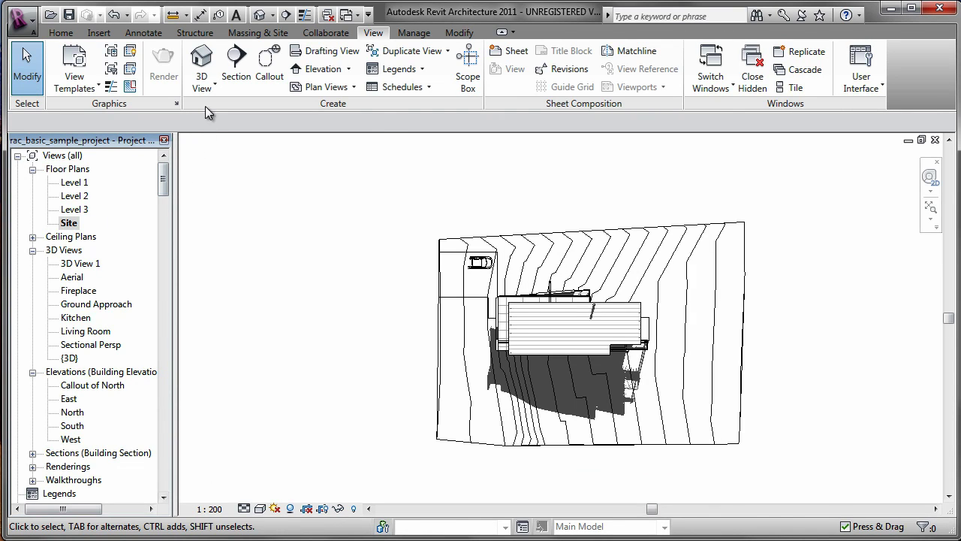
left_click(211, 83)
left_click(263, 172)
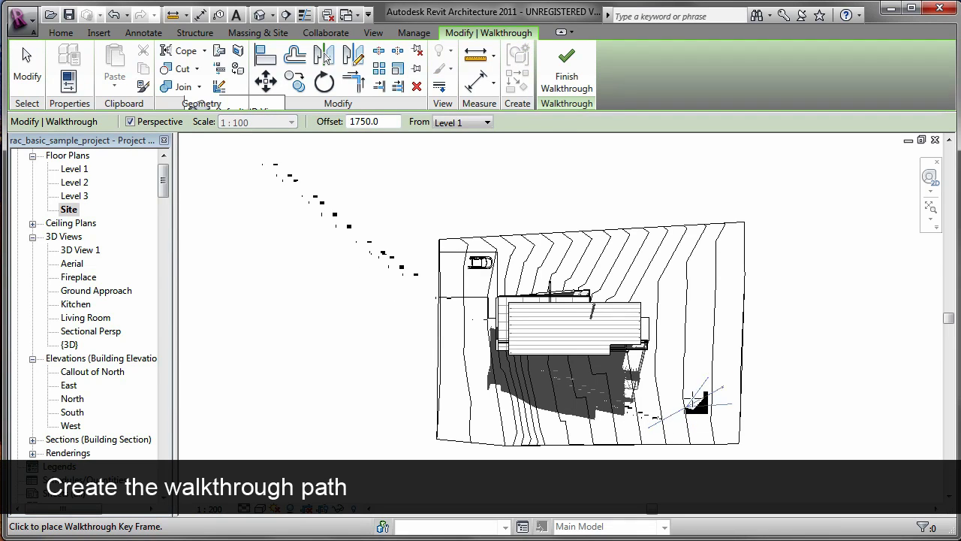
left_click(708, 331)
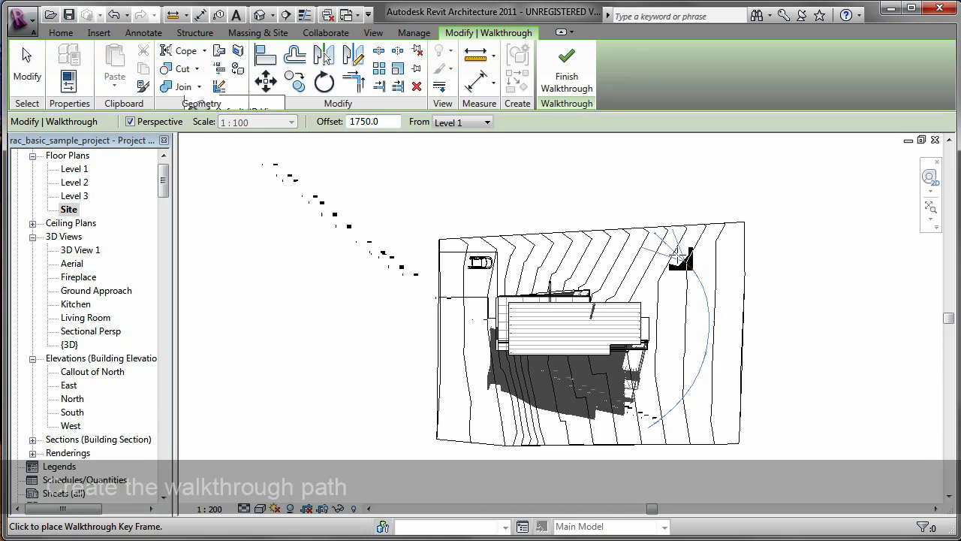
left_click(573, 70)
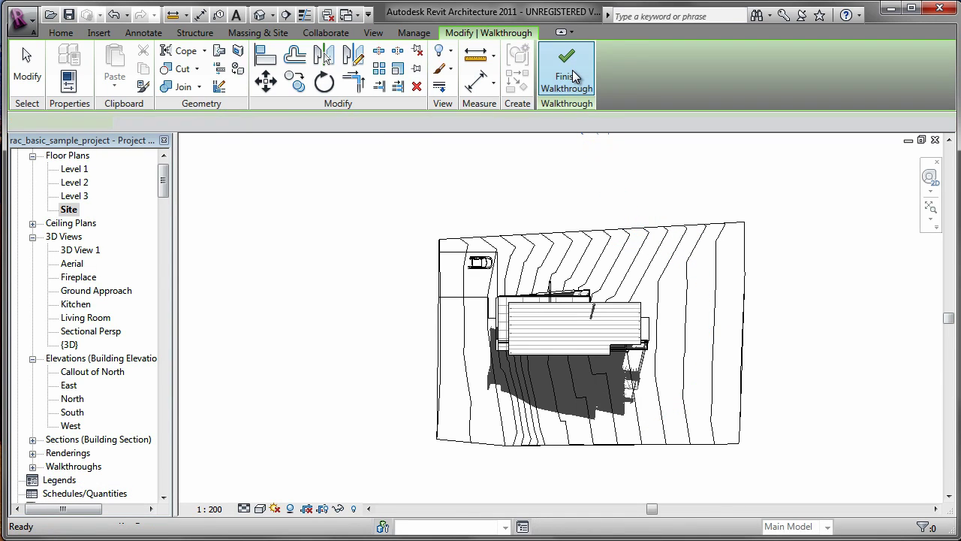
- Aim the walkthrough cameras at four key frames toward the house, then open the walkthrough view
left_click(599, 73)
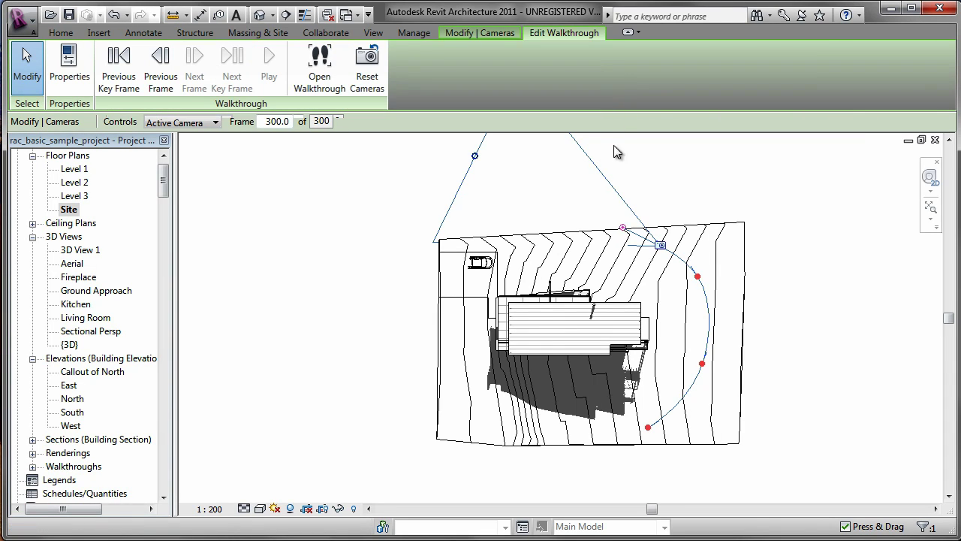
left_click_drag(623, 231, 475, 161)
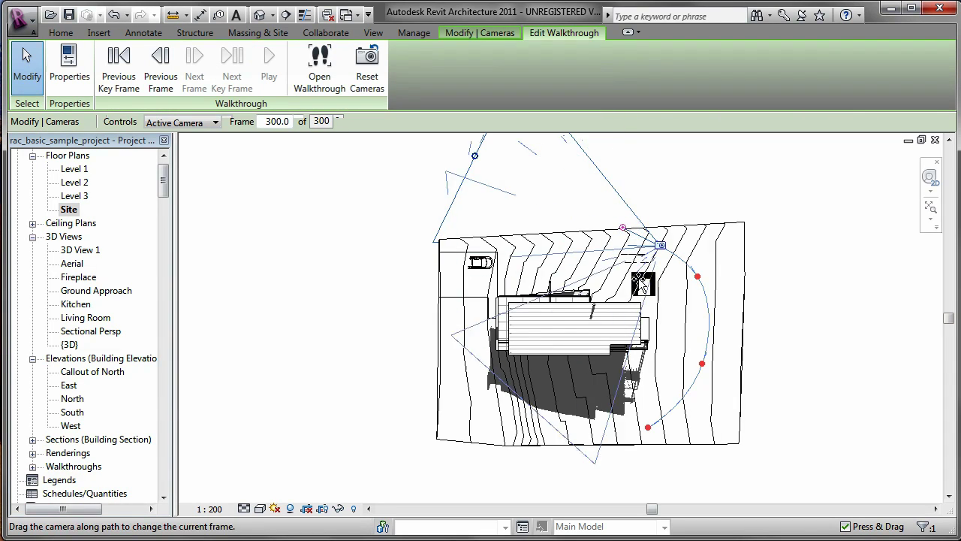
left_click(122, 75)
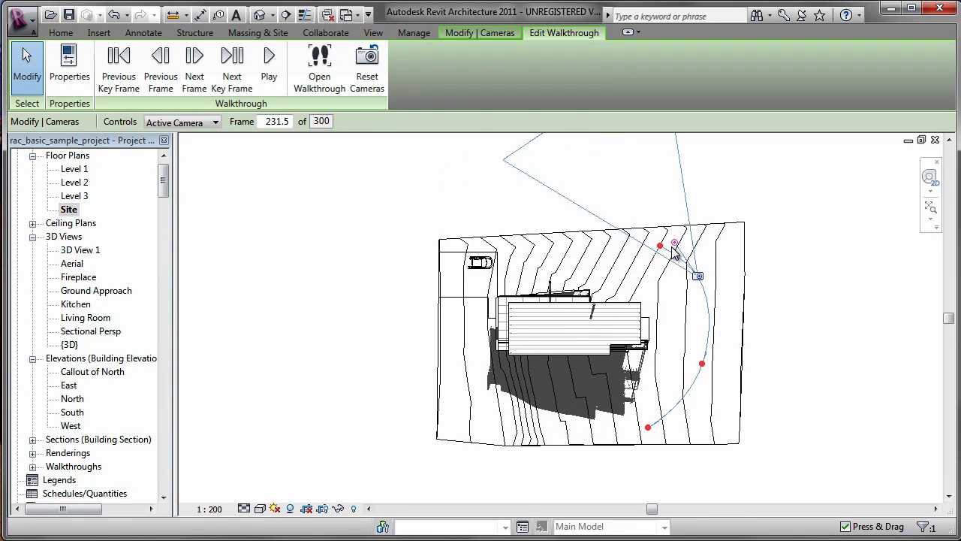
left_click_drag(667, 269, 664, 300)
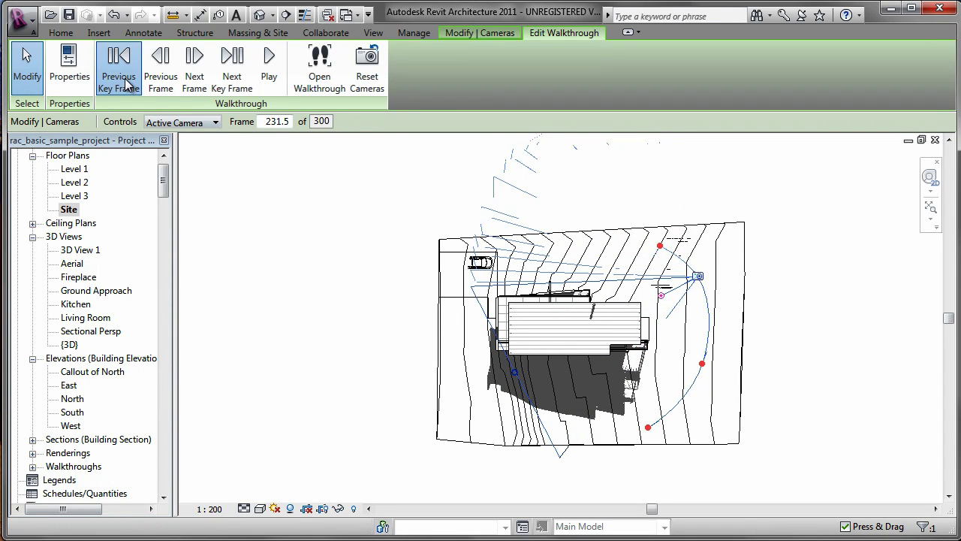
left_click(128, 84)
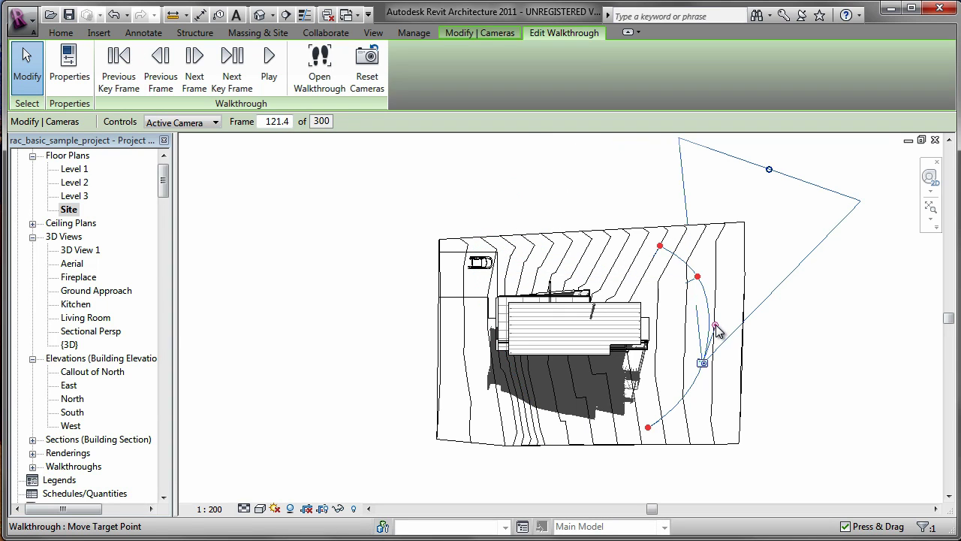
left_click_drag(715, 328, 662, 350)
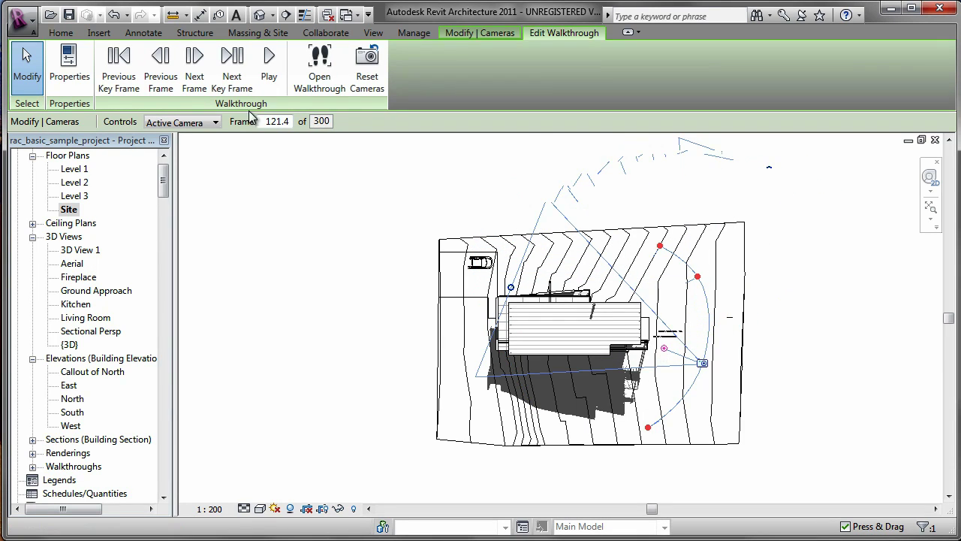
left_click(118, 63)
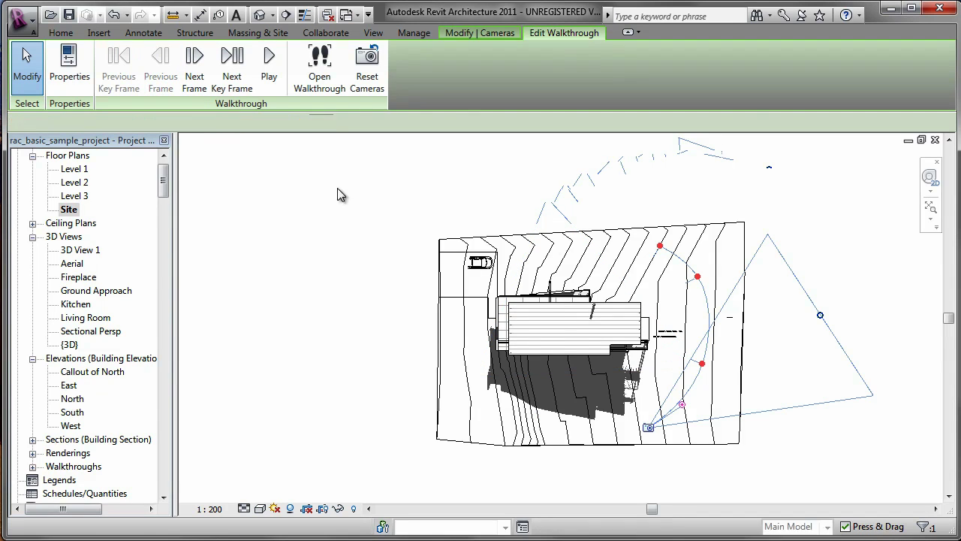
left_click_drag(678, 404, 627, 392)
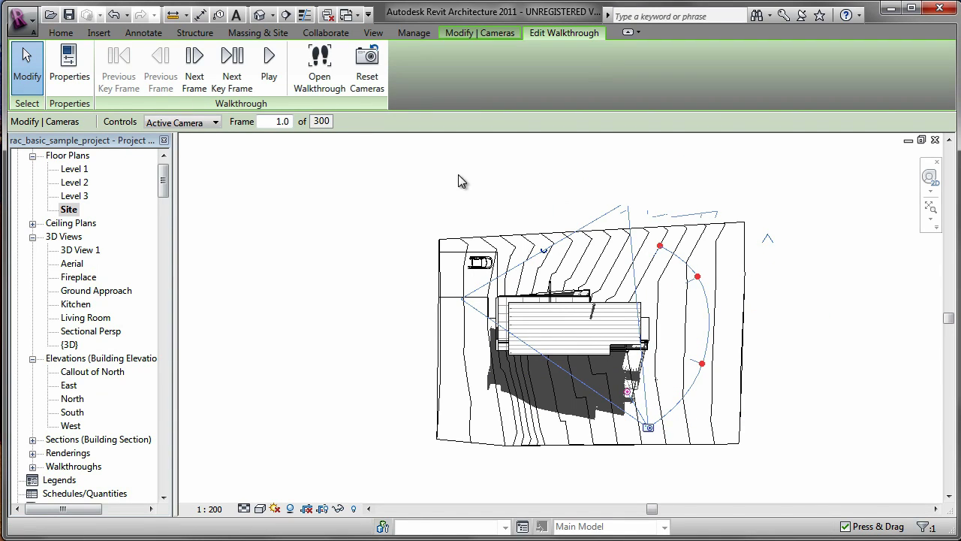
left_click(319, 75)
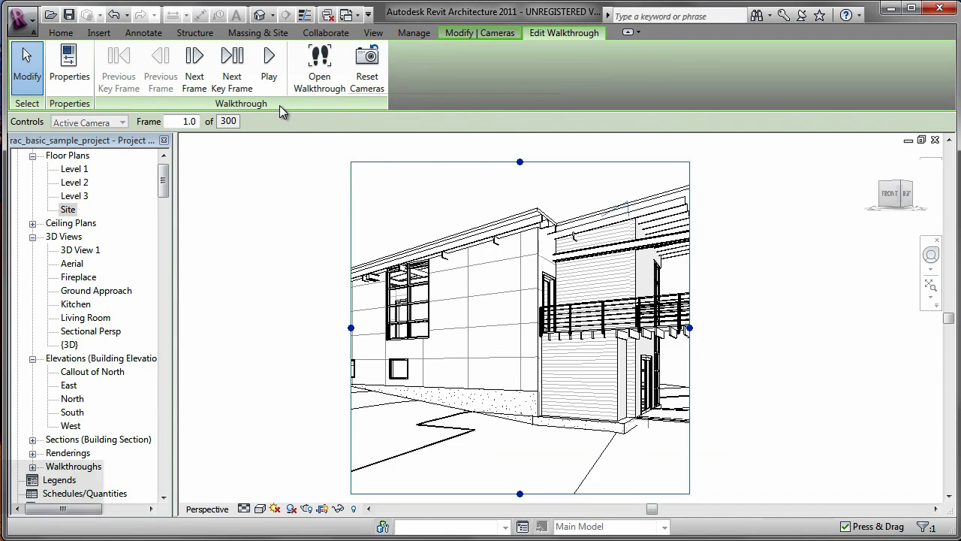
left_click(267, 67)
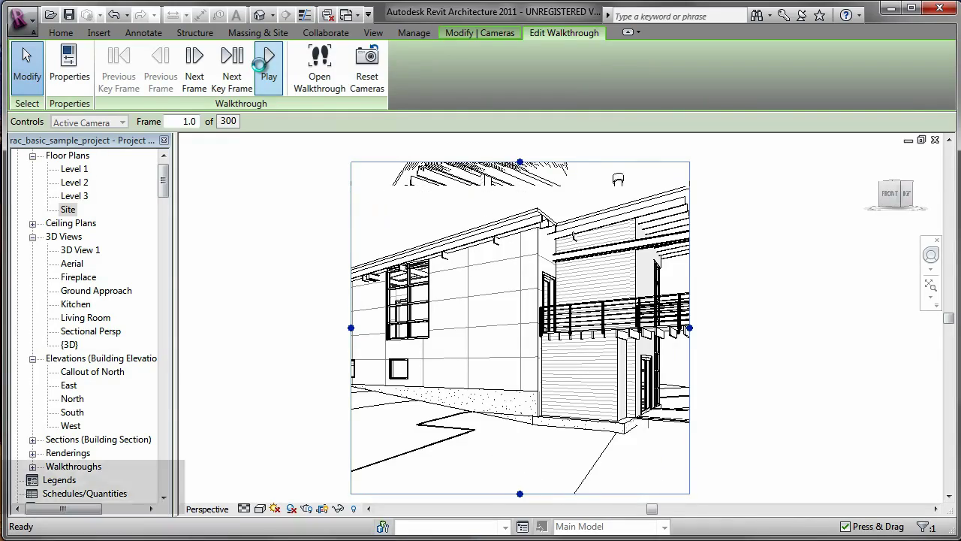
- Export the walkthrough as an AVI file, accepting the full-length output settings
left_click(19, 19)
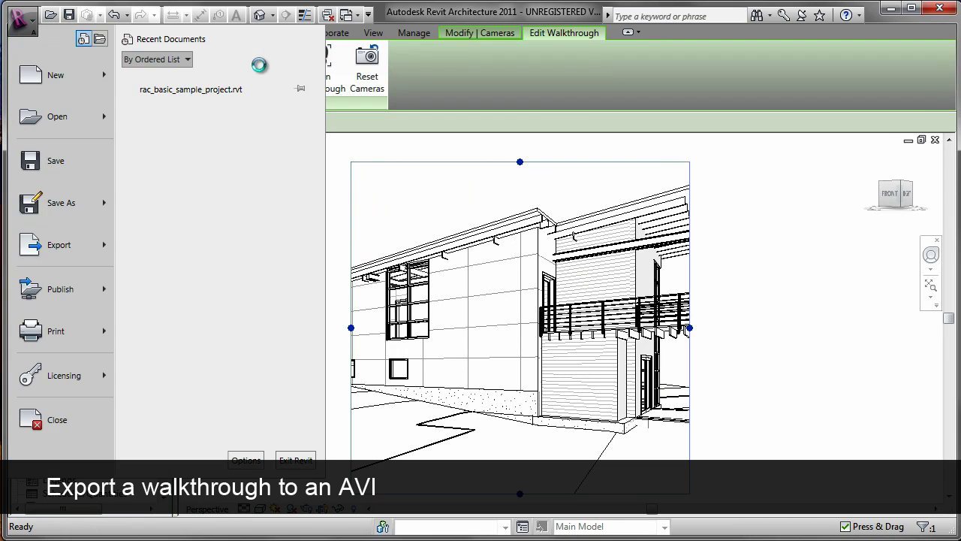
key("Right")
key("Return")
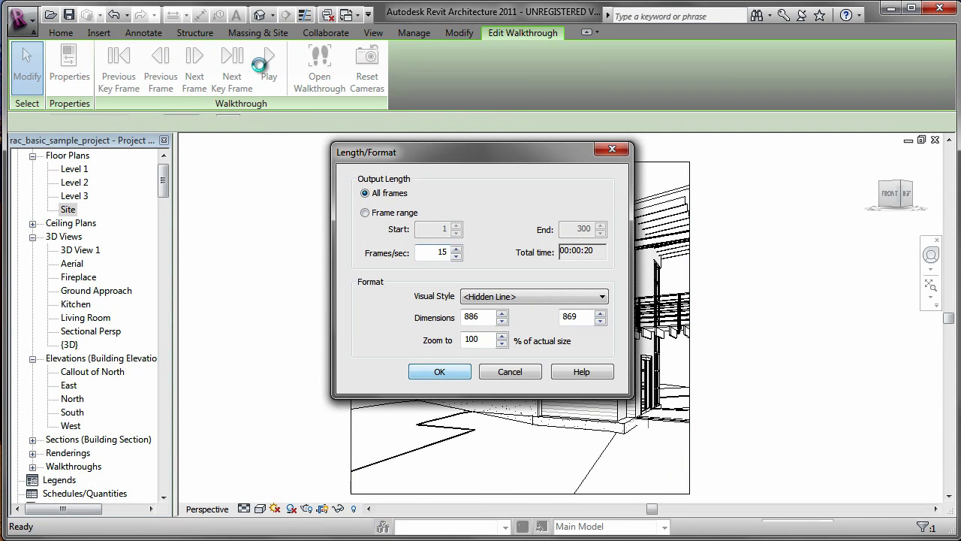
key("Return")
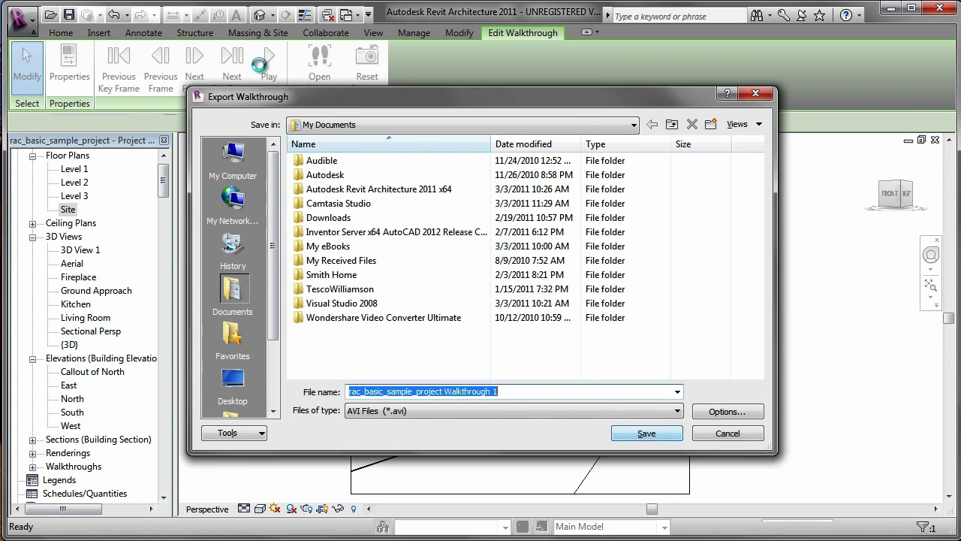
key("Return")
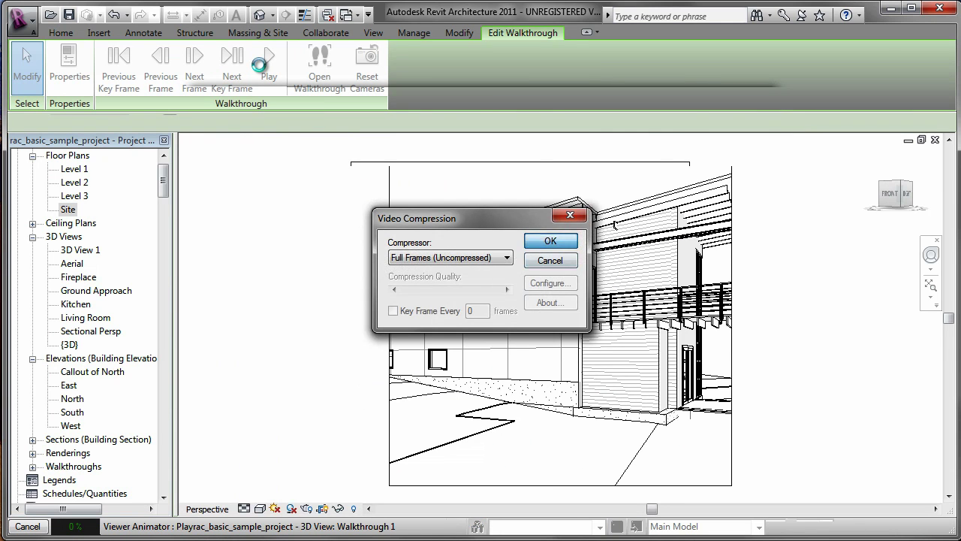